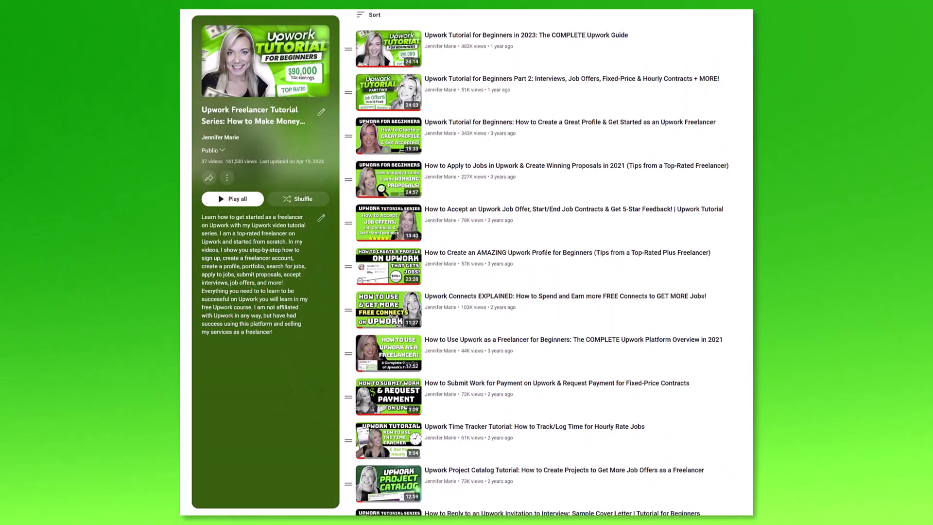
# - Dismiss the search suggestions and close the YouTube clip researcher job panel to reveal the feed
pyautogui.scroll(-3, 549, 262)
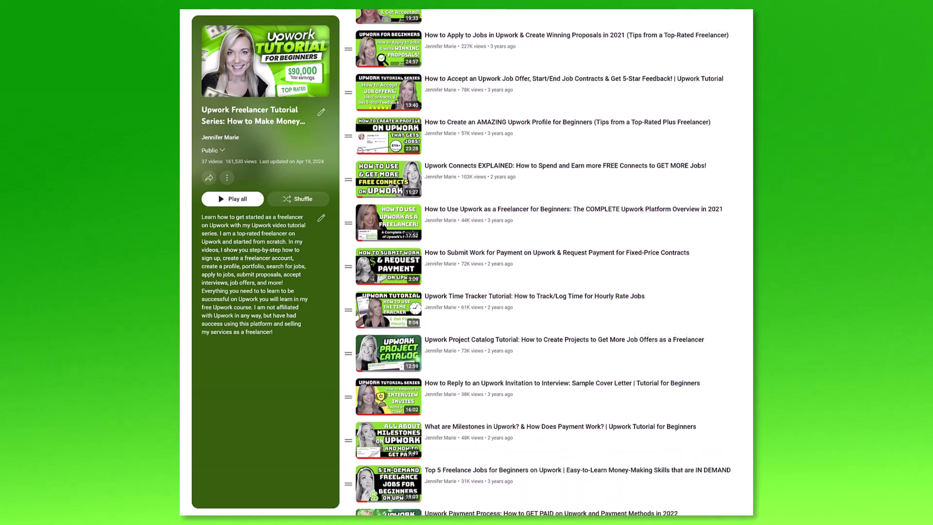
pyautogui.scroll(-4, 549, 262)
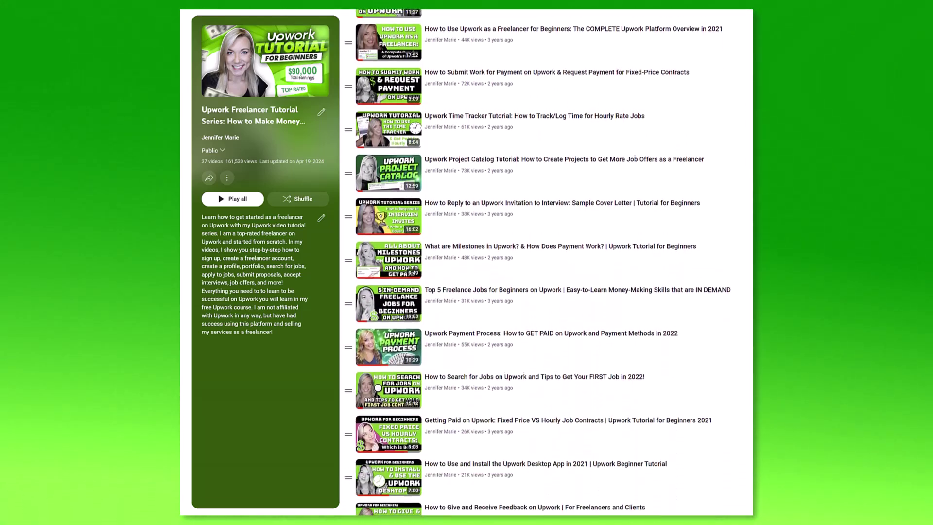
pyautogui.scroll(-3, 549, 263)
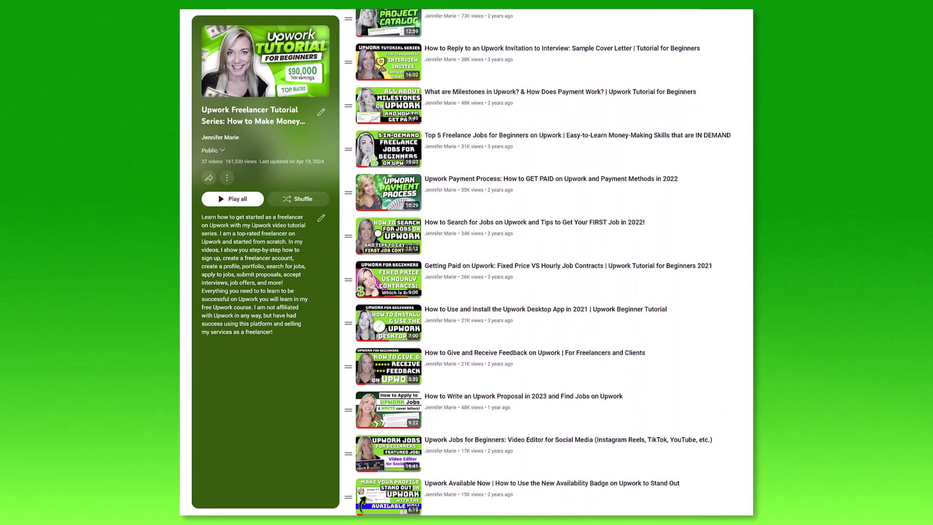
pyautogui.scroll(-1, 549, 262)
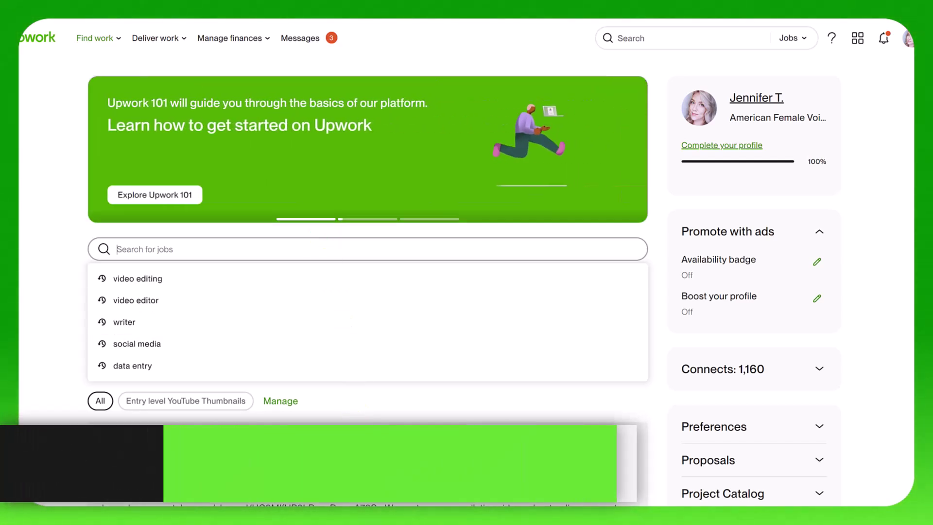
pyautogui.click(357, 454)
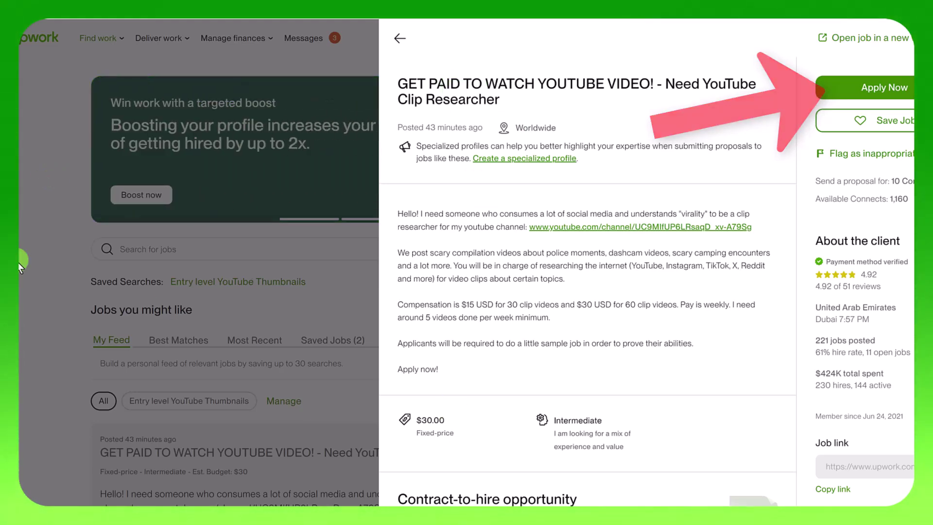
pyautogui.click(18, 259)
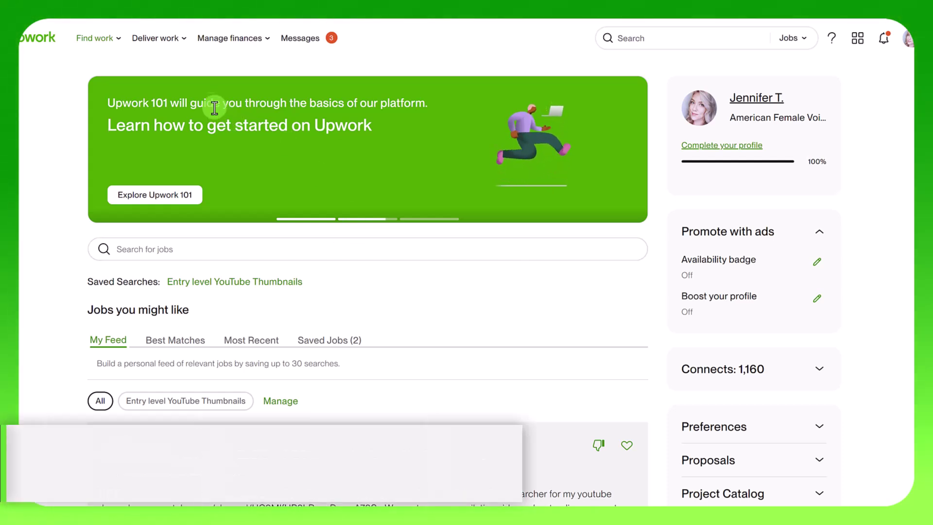
# - Go to Proposals and offers and read the help tooltips for offers, interviews, active and submitted proposals
pyautogui.moveTo(83, 42)
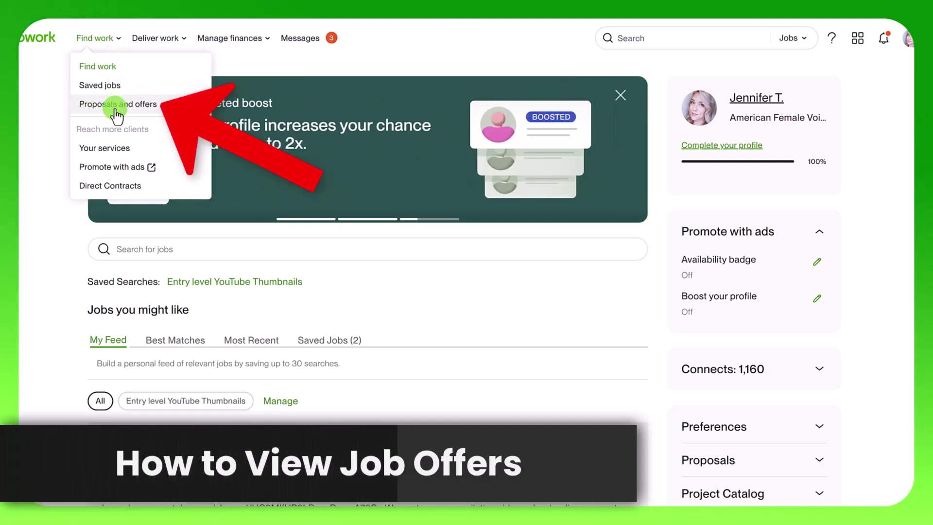
pyautogui.click(118, 105)
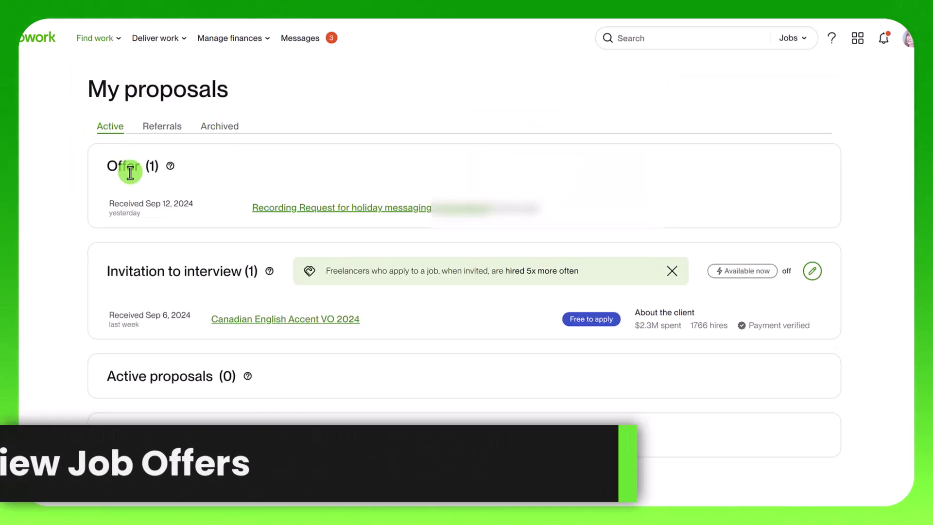
pyautogui.click(170, 166)
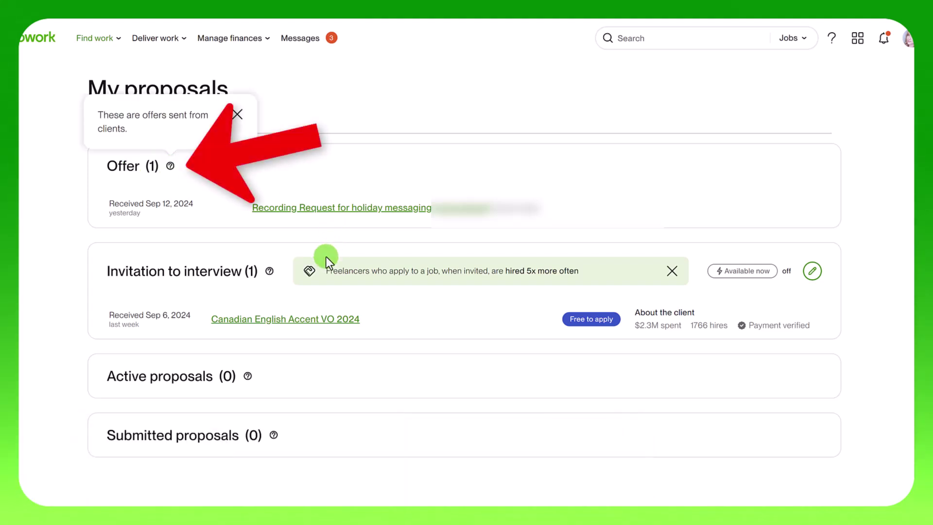
pyautogui.click(269, 271)
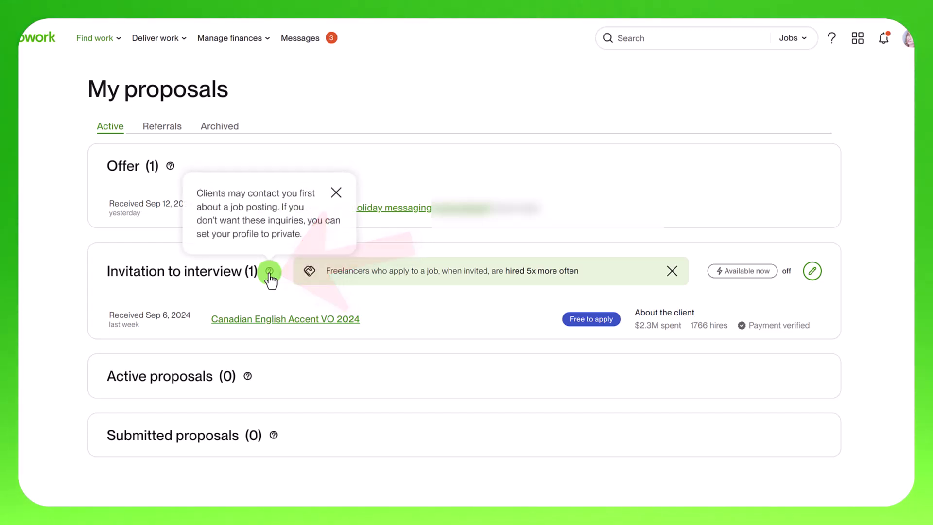
pyautogui.click(248, 377)
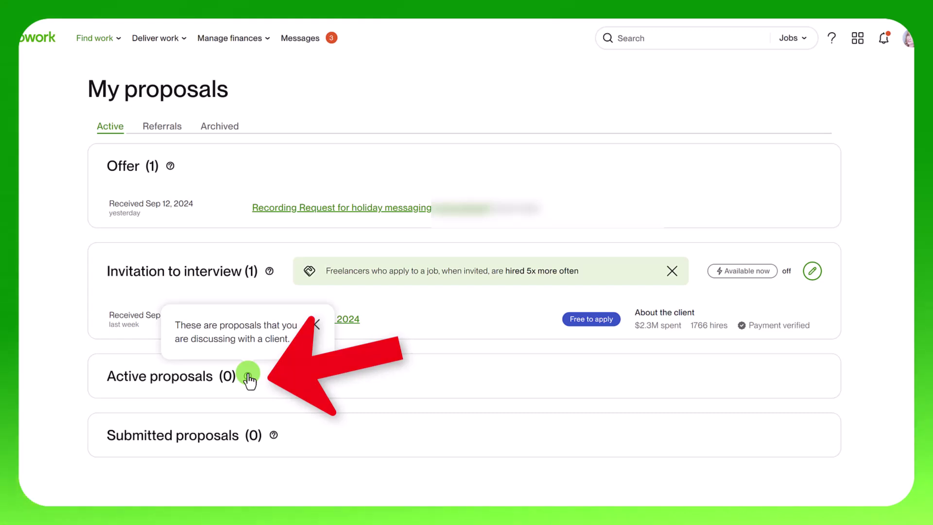
pyautogui.click(274, 434)
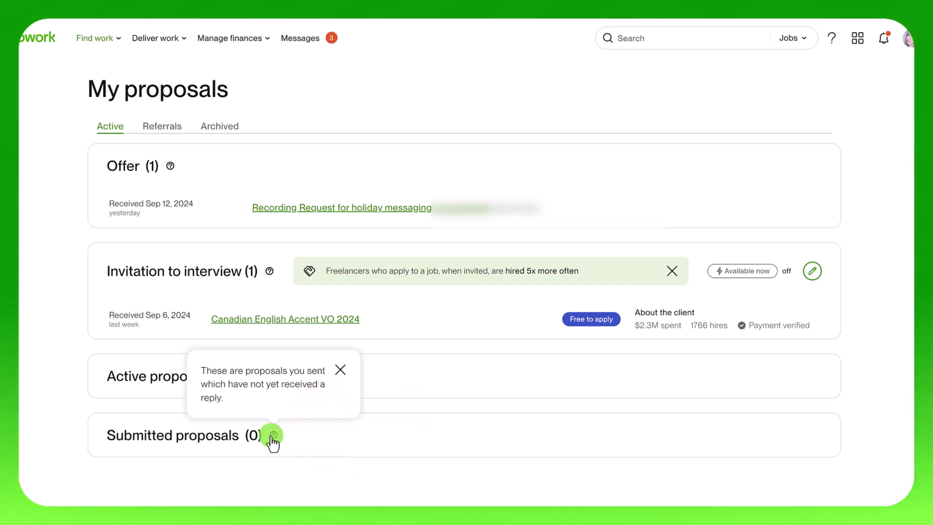
pyautogui.click(170, 166)
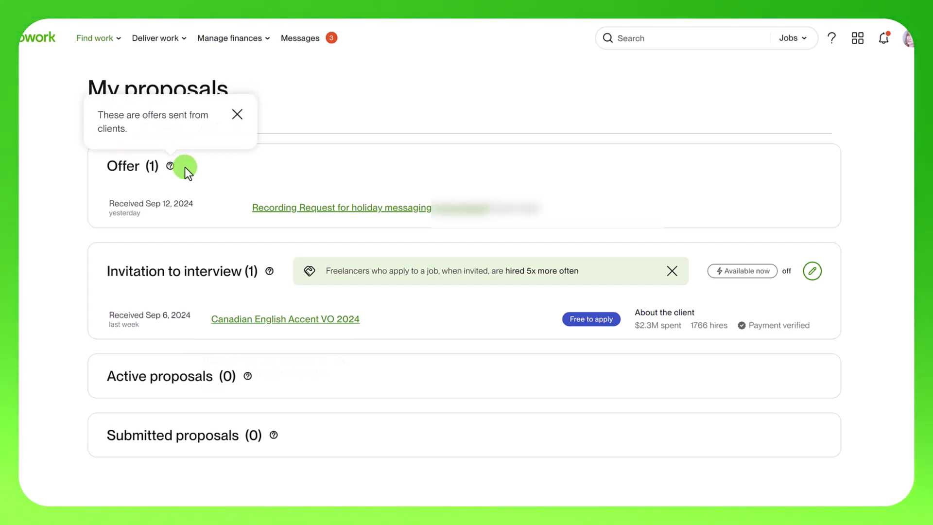
pyautogui.click(212, 164)
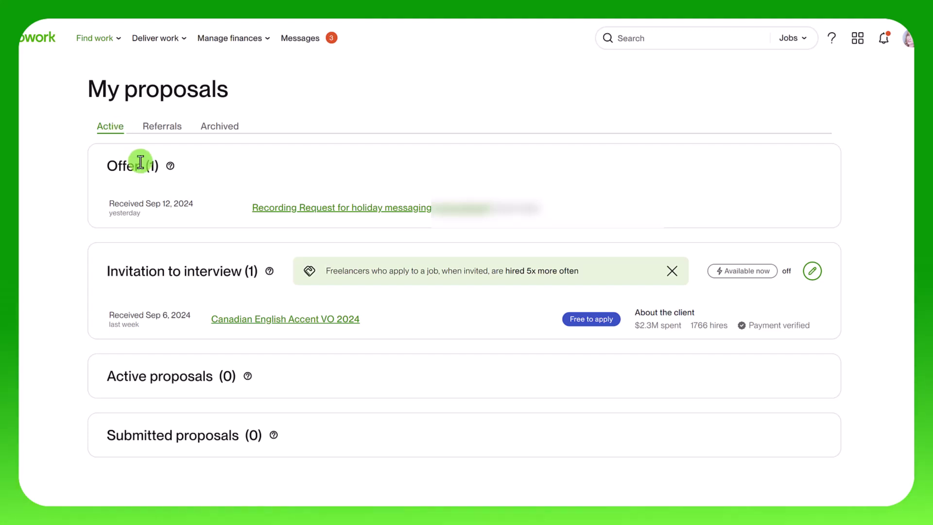
# - Open the holiday messaging offer in a new background tab, then go to Messages
pyautogui.rightClick(288, 213)
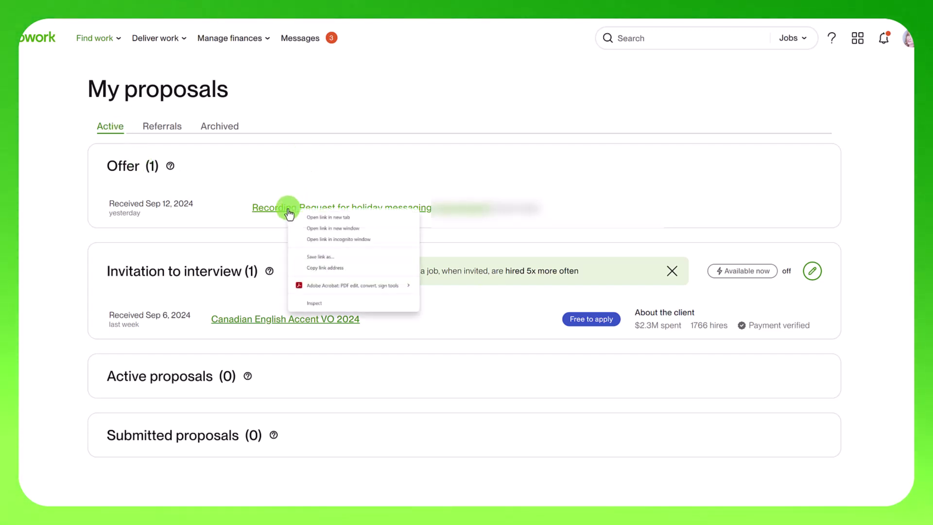
pyautogui.click(316, 221)
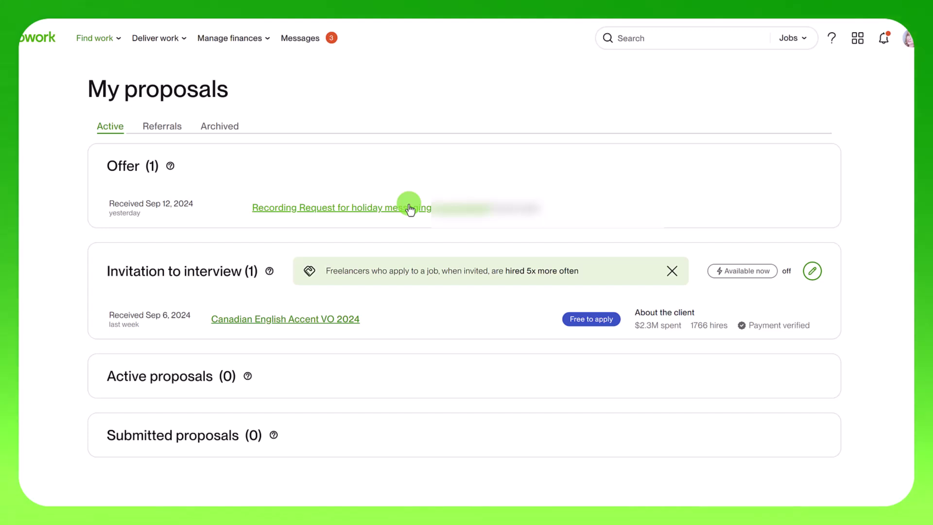
pyautogui.click(332, 41)
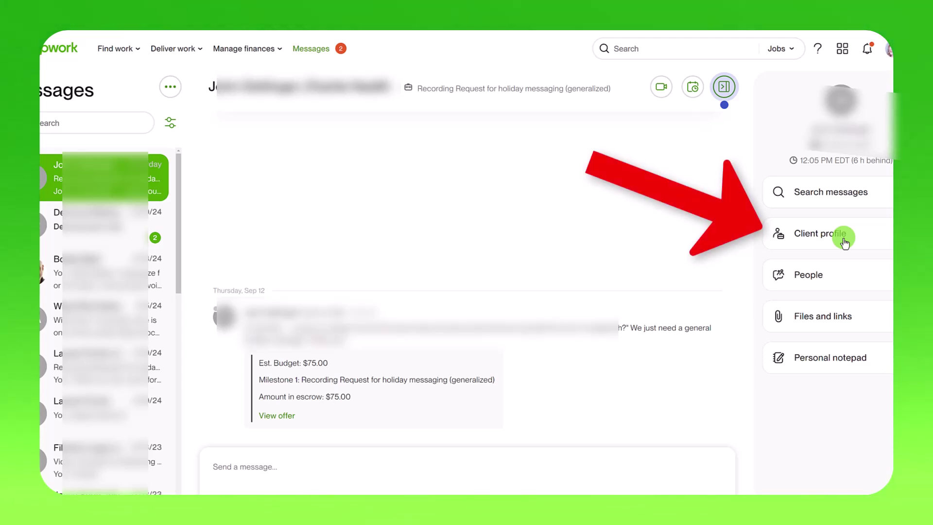
# - Show the client's profile in the chat: $6K spent, 17 hires, 25 jobs posted, payment verified
pyautogui.click(844, 243)
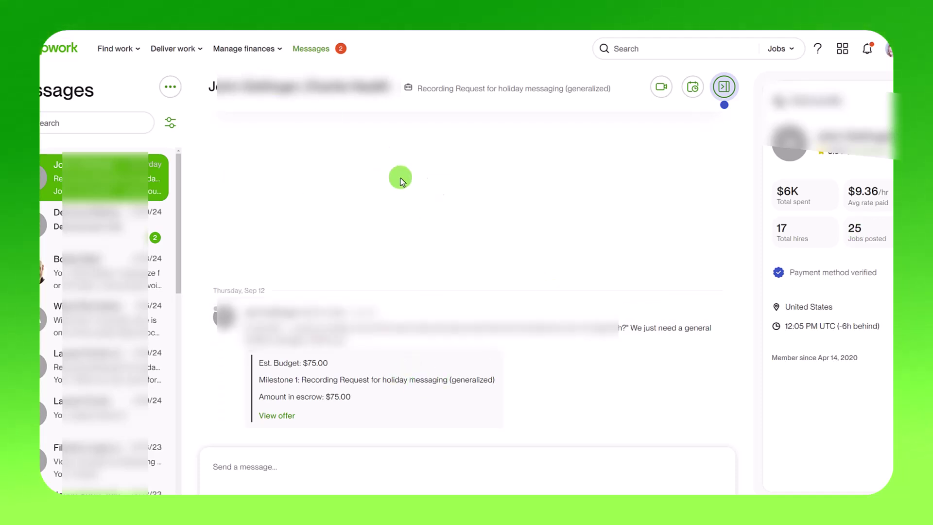
# - Review the received offer's details: $75.00 bid, $7.50 service fee, $67.50 expected
pyautogui.click(277, 415)
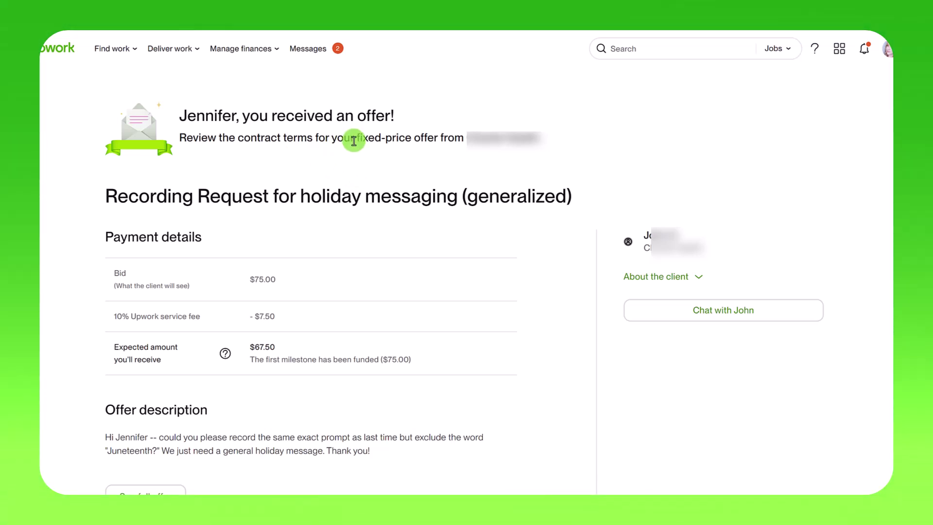
pyautogui.moveTo(372, 143); pyautogui.dragTo(436, 145)
pyautogui.click(443, 155)
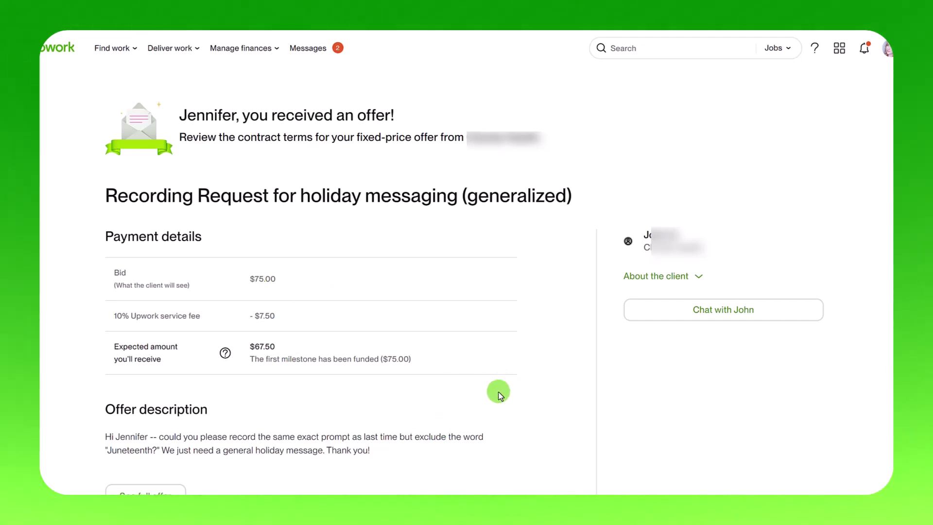
pyautogui.scroll(-3, 493, 382)
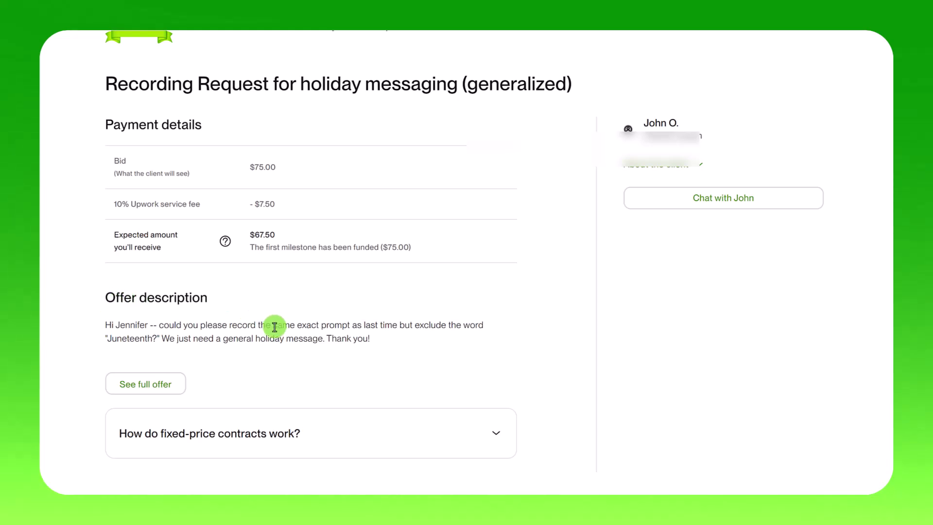
# - Expand the fixed-price explanation and full offer, showing the $75.00 milestone expiring Sep 19, 2024
pyautogui.scroll(-4, 274, 327)
pyautogui.click(233, 284)
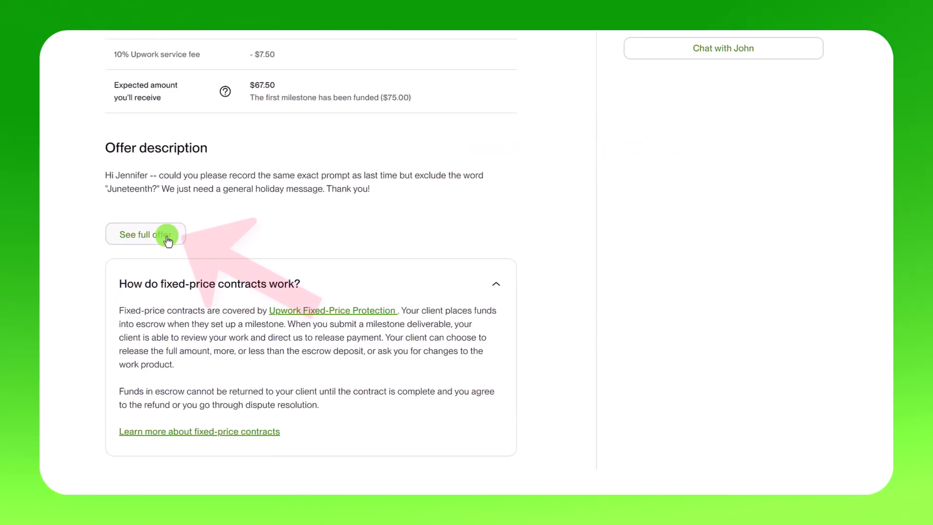
pyautogui.click(167, 238)
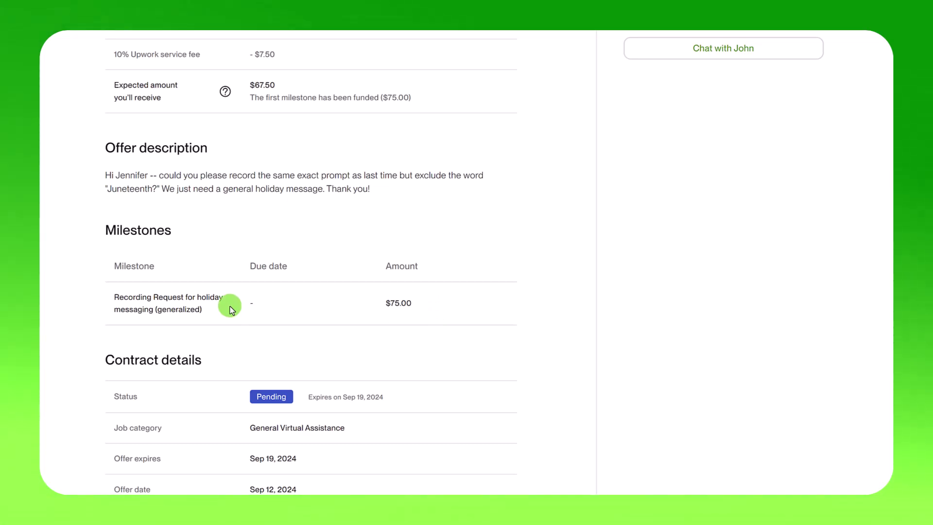
pyautogui.scroll(-2, 229, 306)
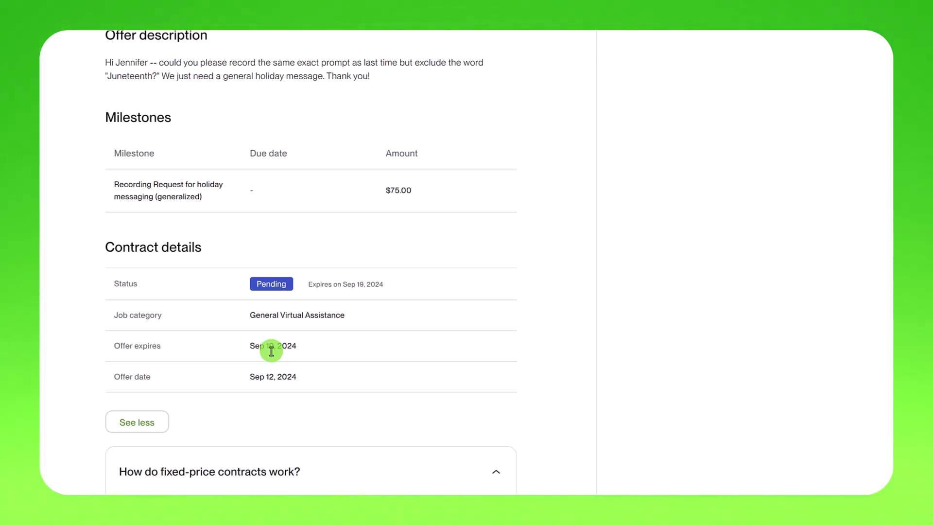
pyautogui.scroll(-7, 271, 351)
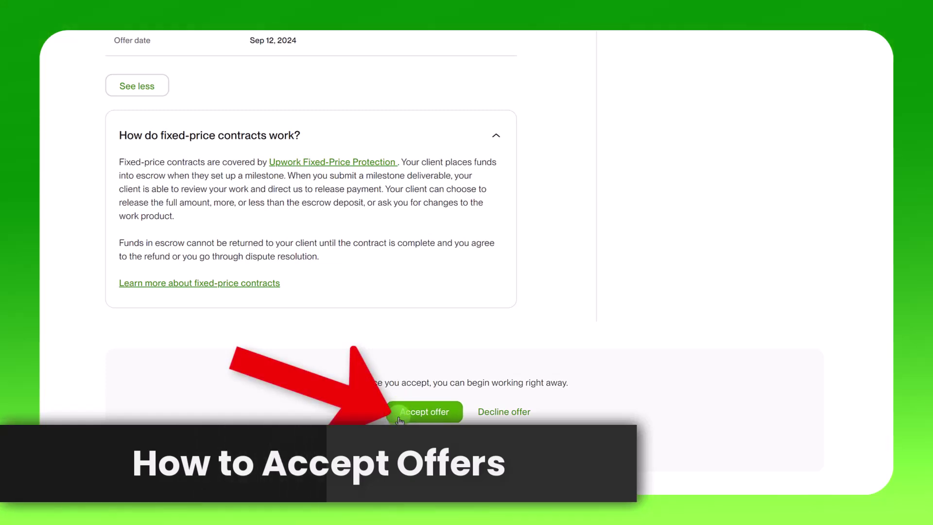
# - Accept the $75.00 holiday messaging offer, agreeing to its terms
pyautogui.click(399, 417)
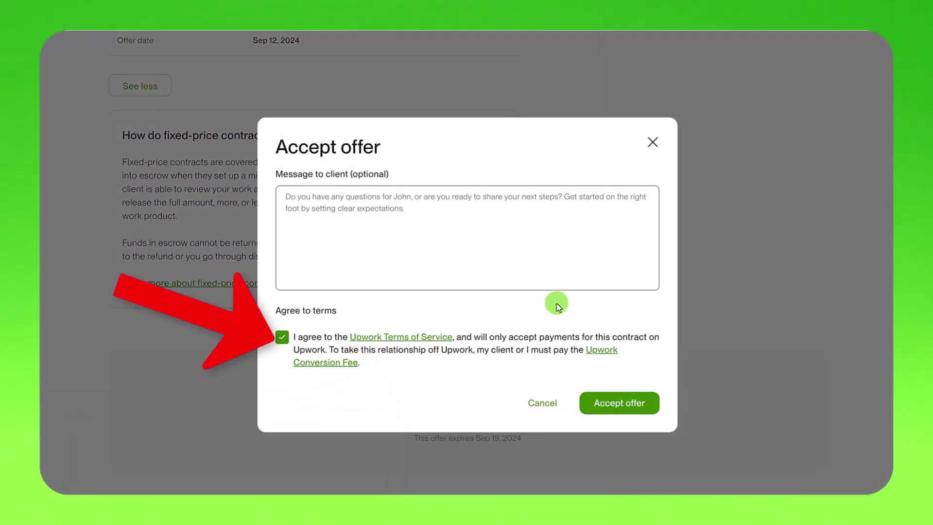
pyautogui.click(605, 402)
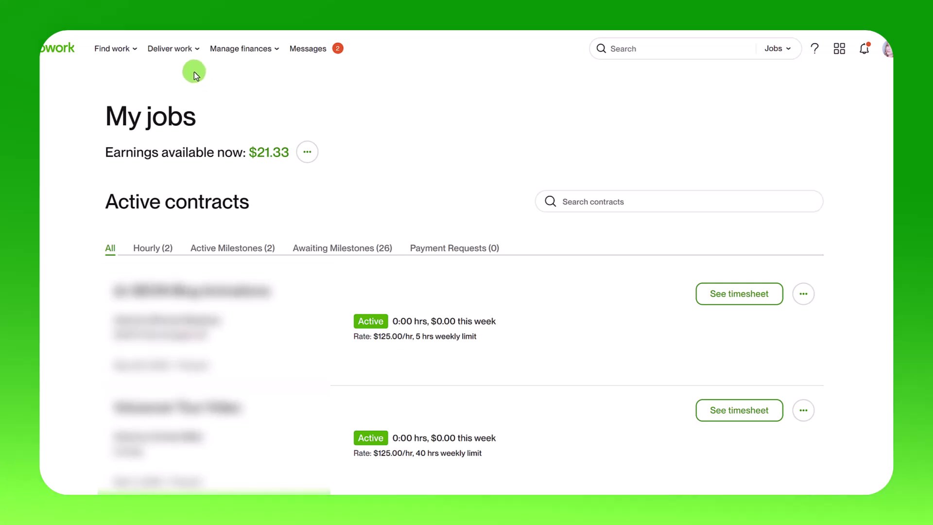
# - Filter your active contracts to Active Milestones, showing the holiday messaging $75.00 escrow milestone
pyautogui.moveTo(189, 52)
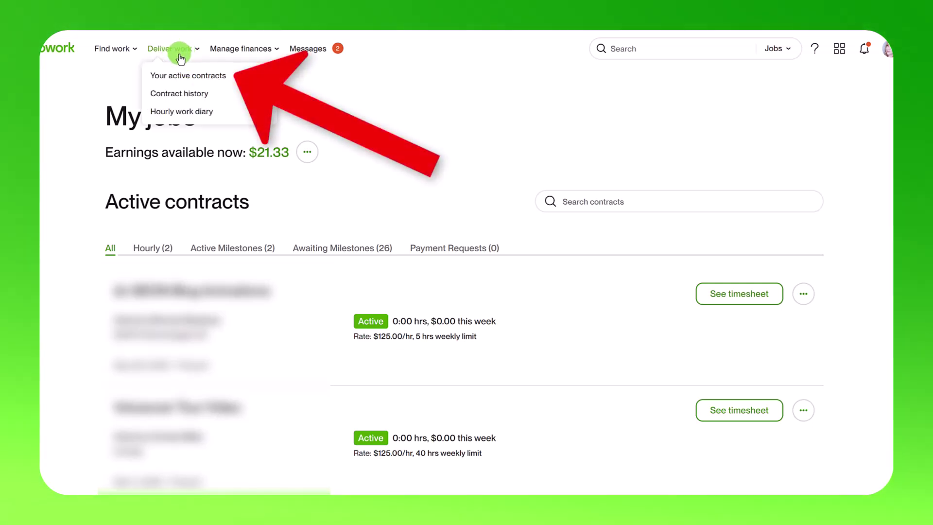
pyautogui.click(180, 85)
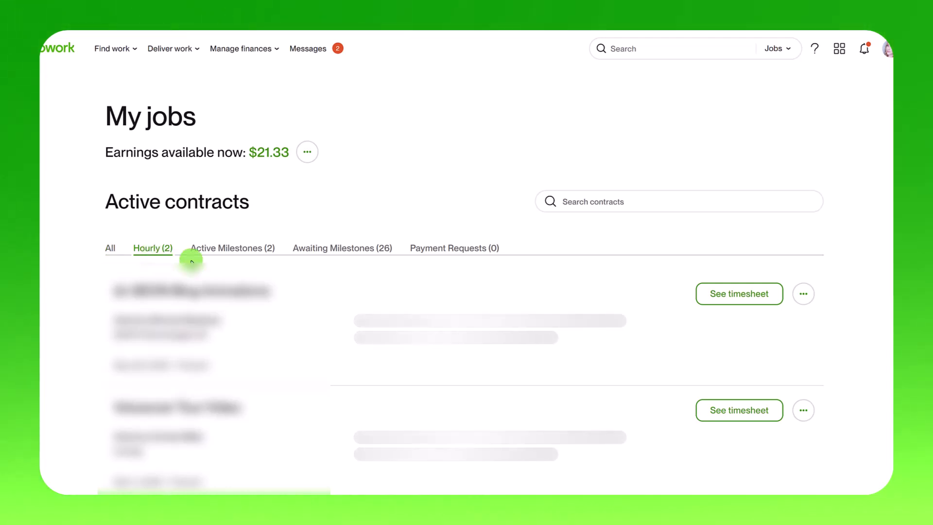
pyautogui.click(220, 254)
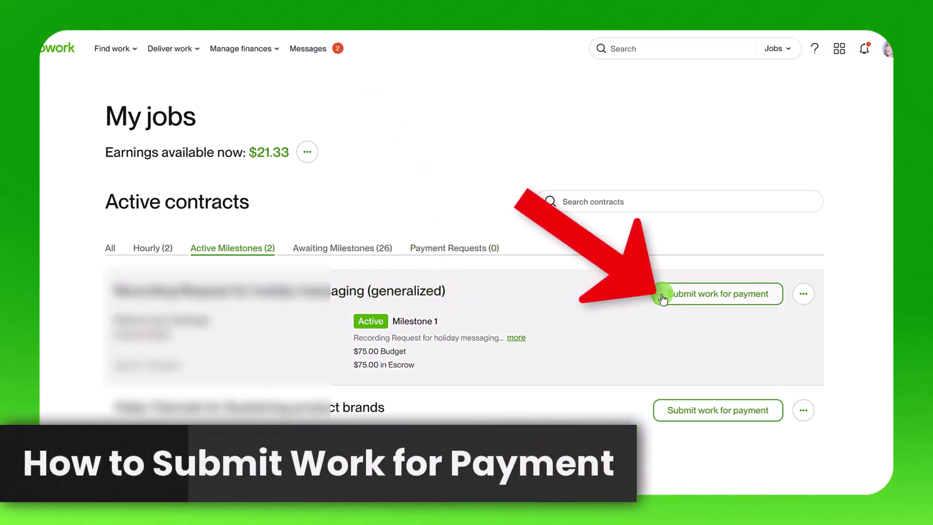
# - Open the Submit work for payment form for the $75.00 milestone, then cancel it
pyautogui.click(661, 298)
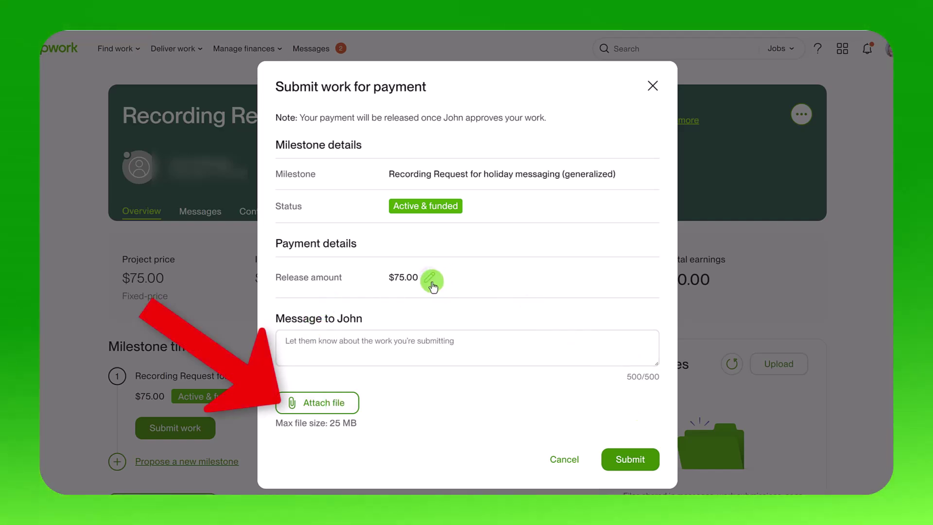
pyautogui.click(877, 330)
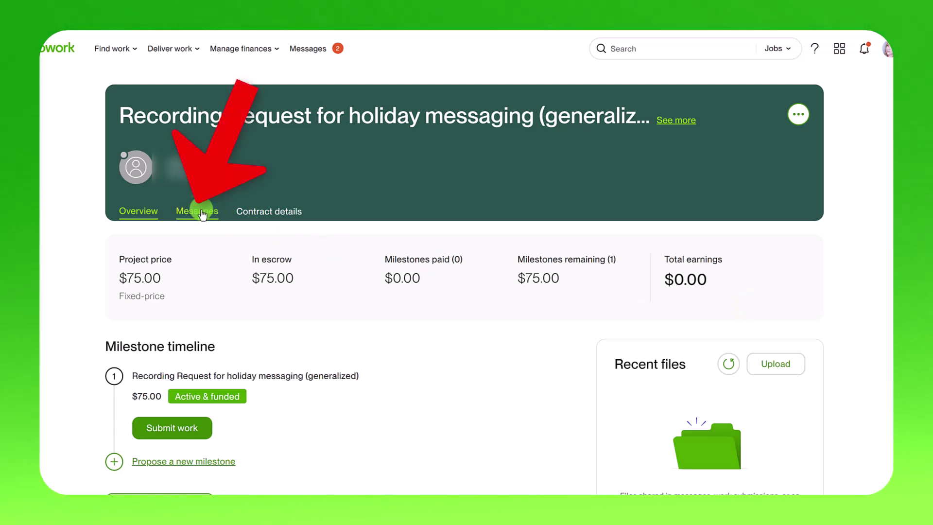
# - View the holiday messaging contract's details and open its options menu containing End contract
pyautogui.click(265, 212)
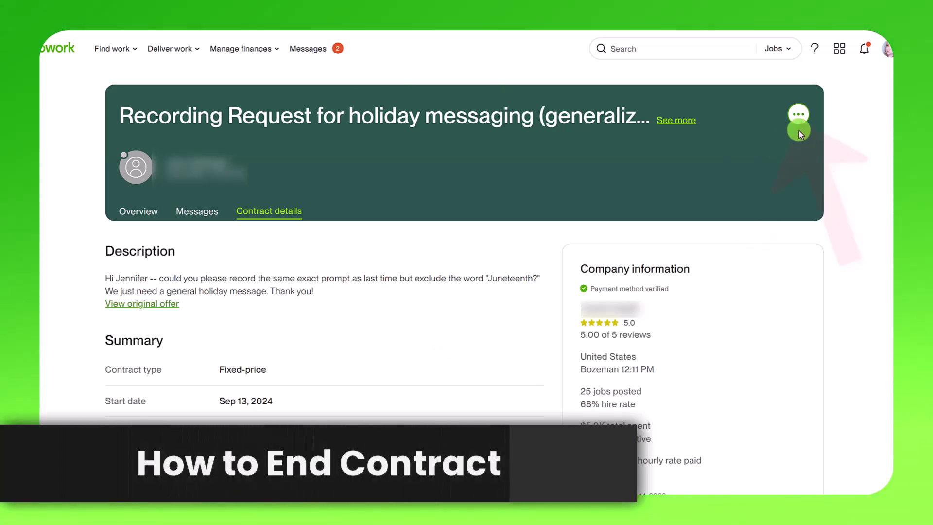
pyautogui.click(797, 119)
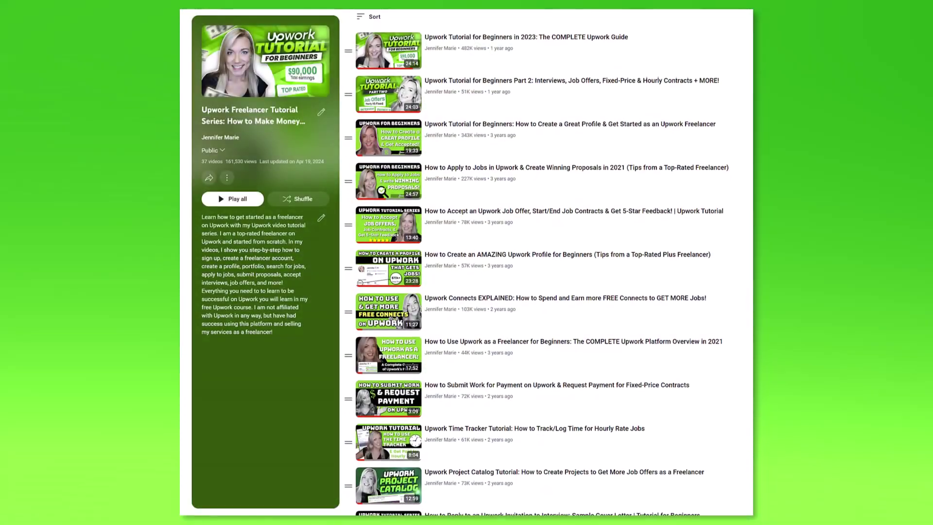
pyautogui.scroll(-3, 549, 262)
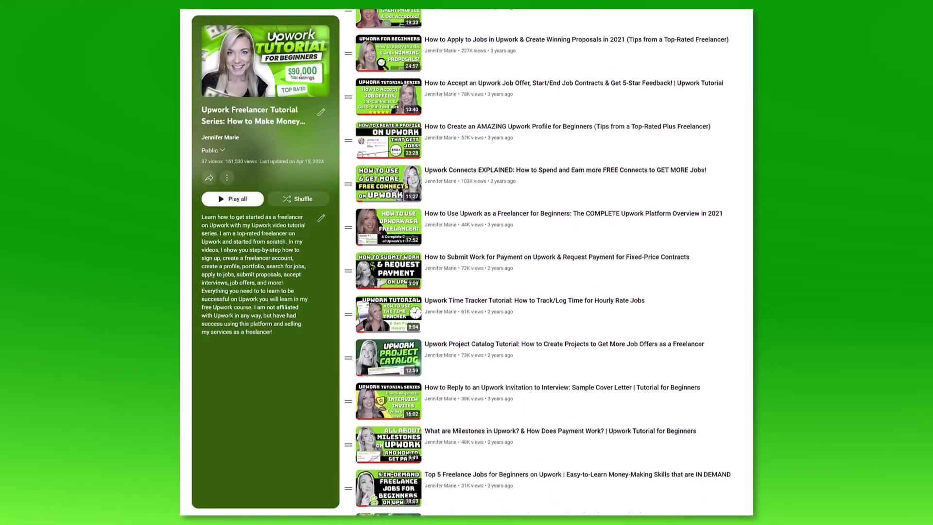
pyautogui.scroll(-4, 549, 262)
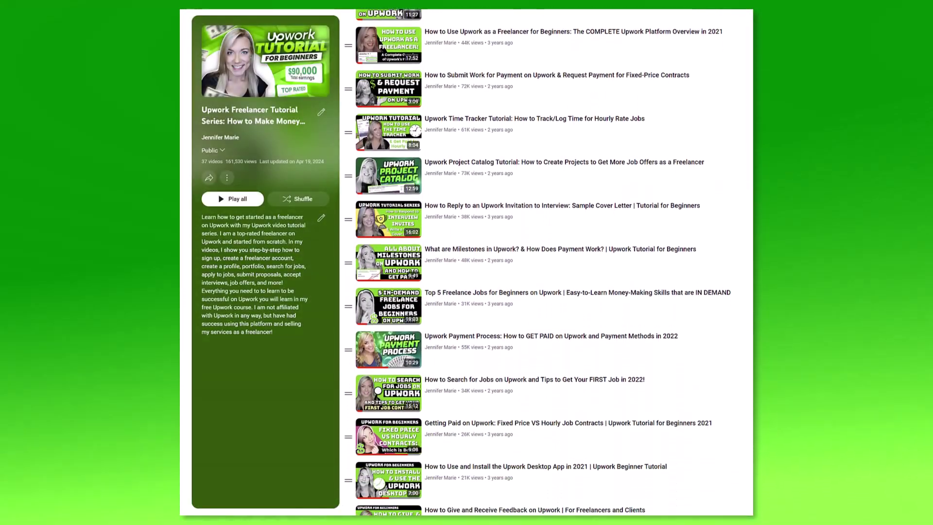
pyautogui.scroll(-3, 549, 262)
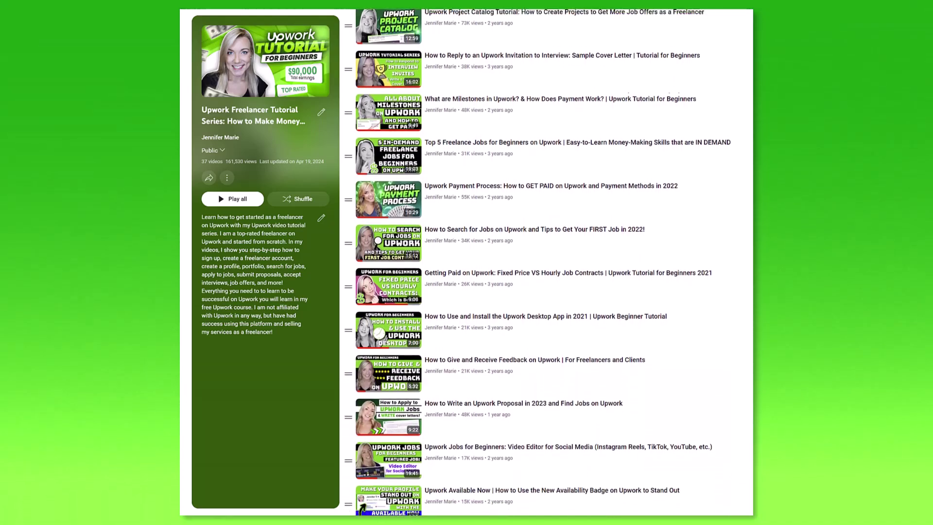
pyautogui.scroll(-1, 549, 263)
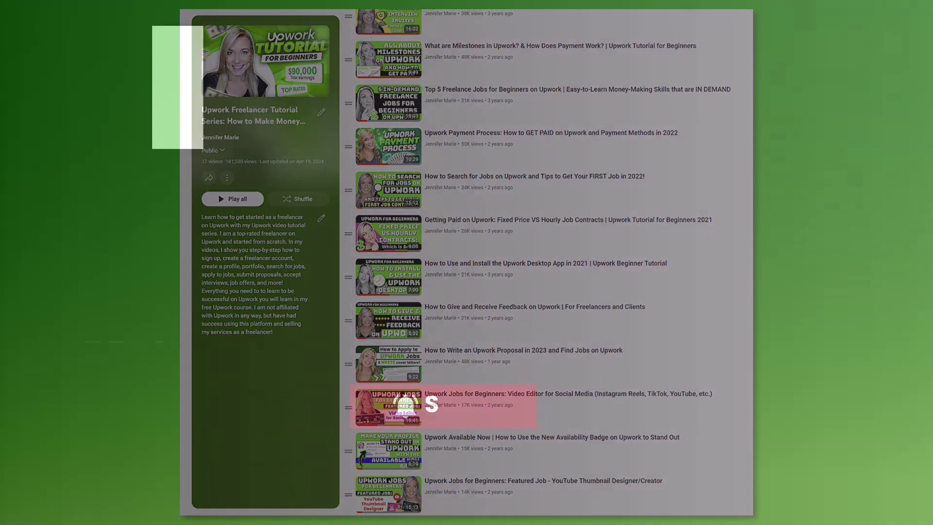